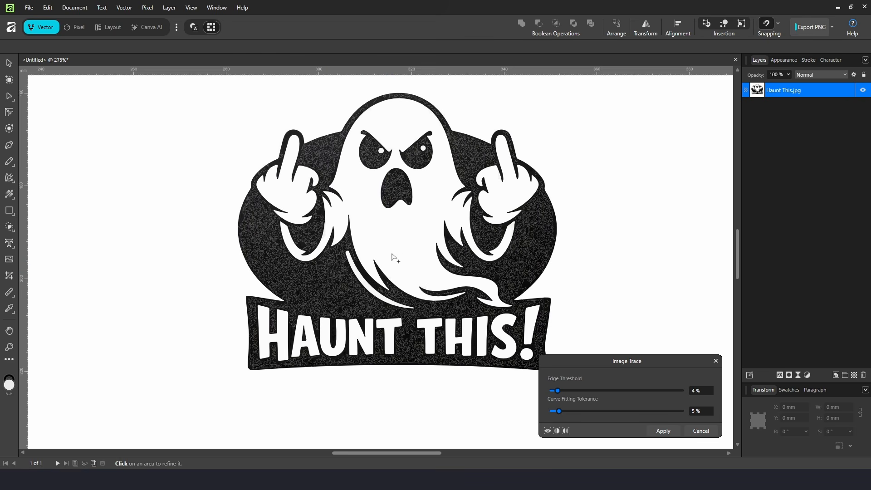
Step: Set the image trace to an edge threshold of 64% and a curve fitting tolerance of 36%
left_click_drag(628, 361, 642, 202)
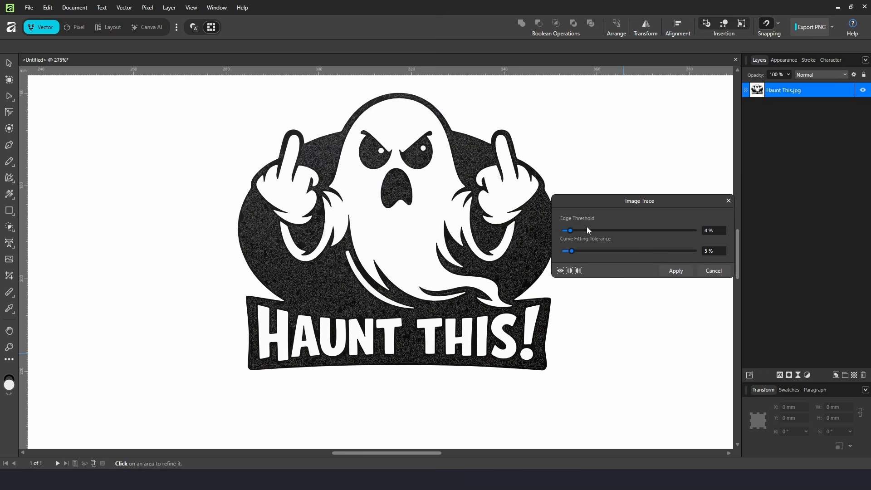
left_click_drag(571, 231, 624, 231)
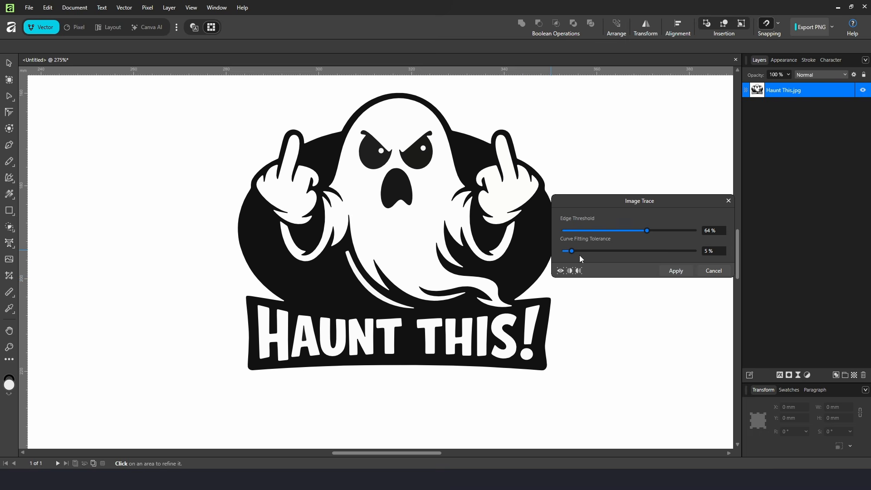
left_click_drag(573, 254, 612, 254)
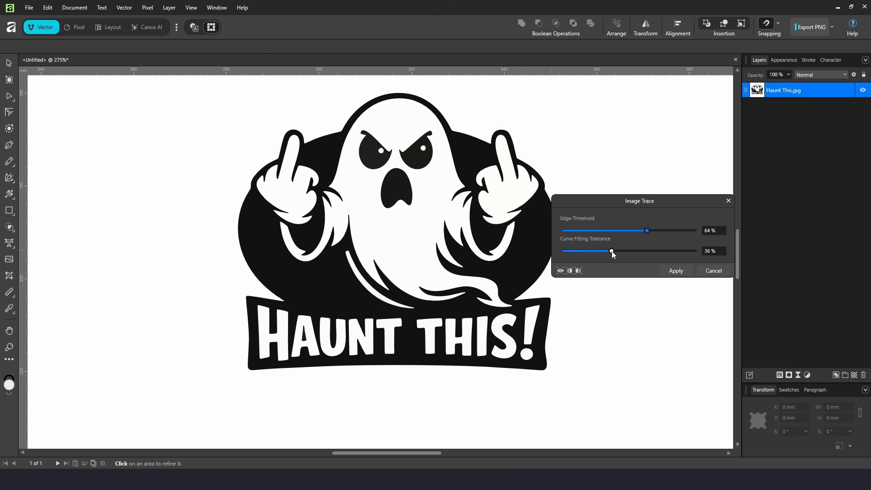
Step: Show the trace in a split before/after view and compare both versions across the ghost artwork
left_click(570, 271)
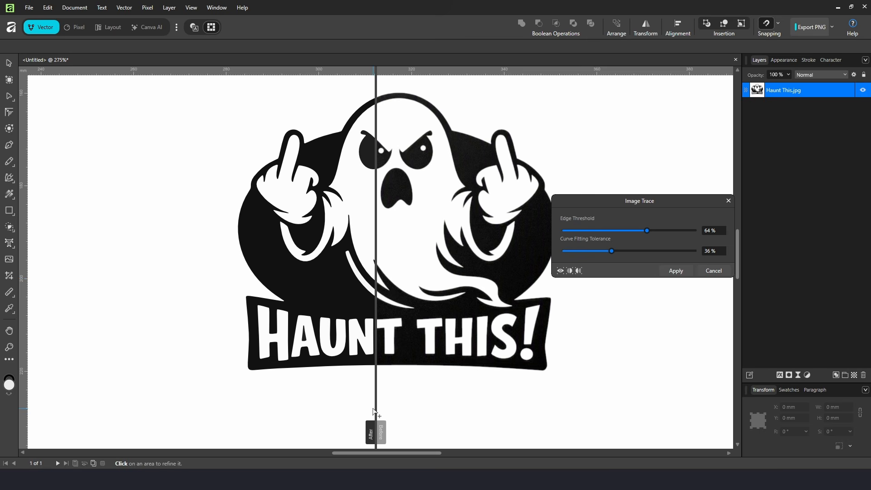
mouse_move(375, 408)
left_mouse_down()
mouse_move(384, 323)
mouse_move(369, 320)
mouse_move(488, 316)
mouse_move(366, 306)
mouse_move(227, 314)
mouse_move(590, 298)
left_mouse_up()
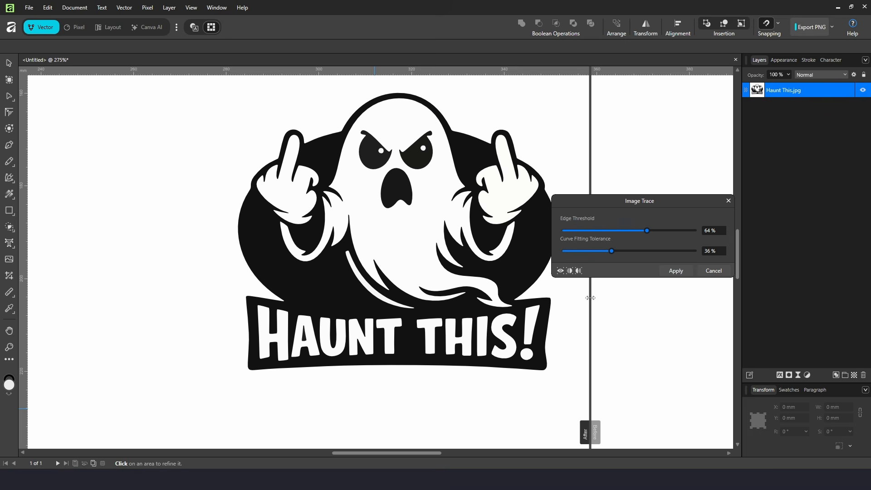
left_click_drag(590, 298, 371, 285)
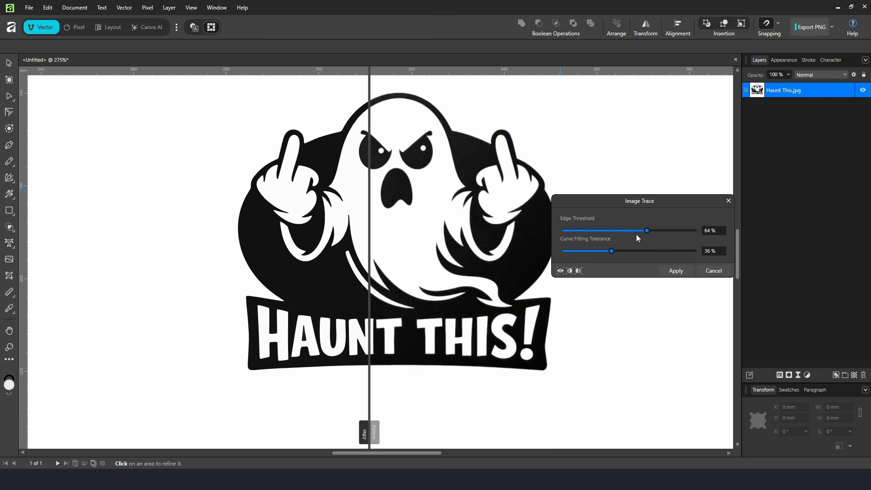
Step: Test an edge threshold of 10% against the original in the split view, and settle on 74%
left_click_drag(647, 230, 577, 230)
left_click_drag(367, 398, 401, 334)
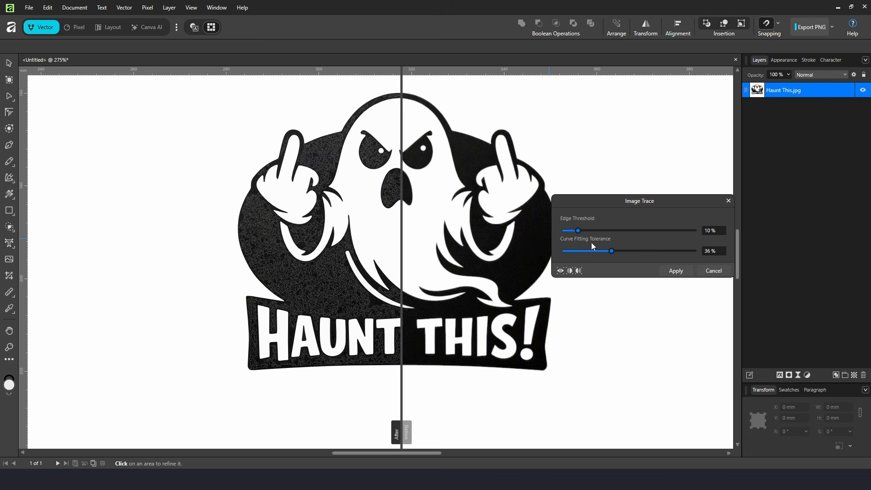
left_click_drag(579, 231, 659, 231)
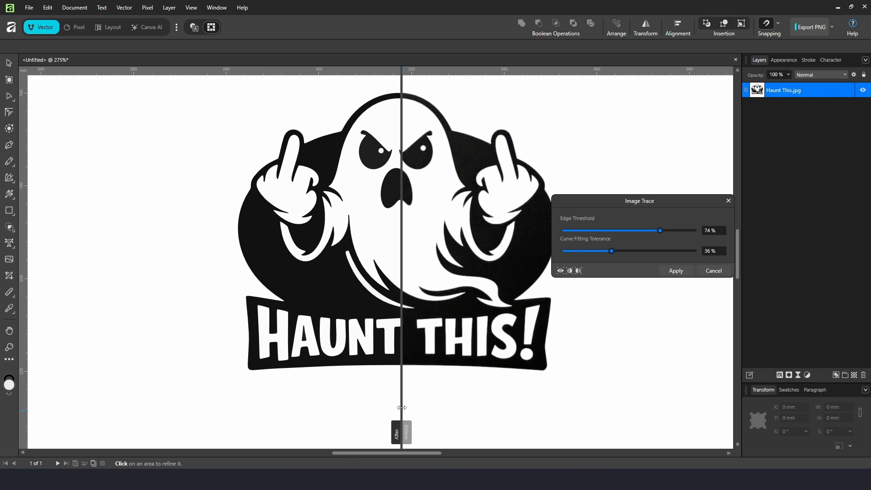
Step: Compare the traced result with the original around the ghost's body and the lettering using the split view
left_click_drag(401, 407, 344, 407)
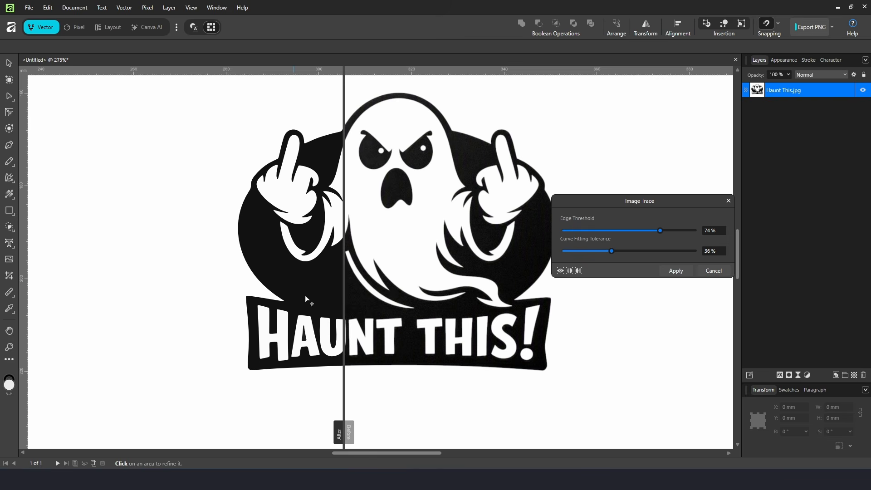
left_click_drag(345, 406, 415, 347)
scroll(442, 292, "up", 1)
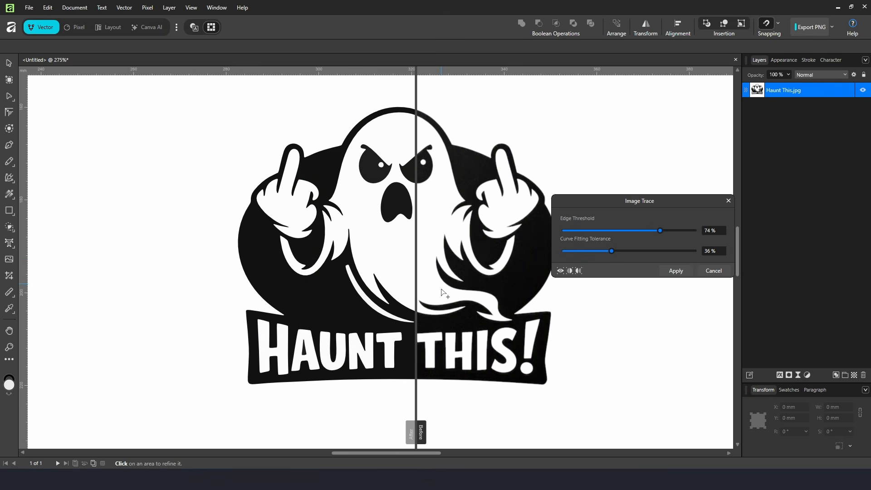
left_click_drag(441, 289, 441, 289)
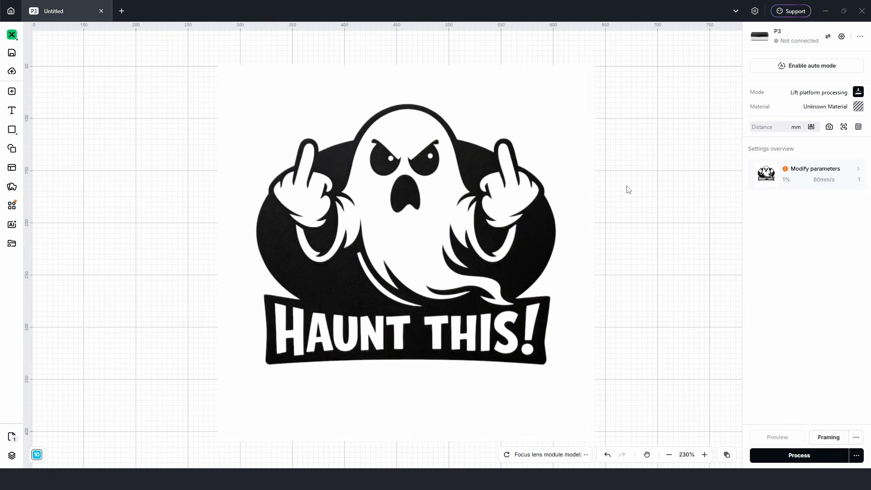
Step: Switch to xTool Studio and open the image tracing settings for the Haunt This ghost picture
left_click(478, 213)
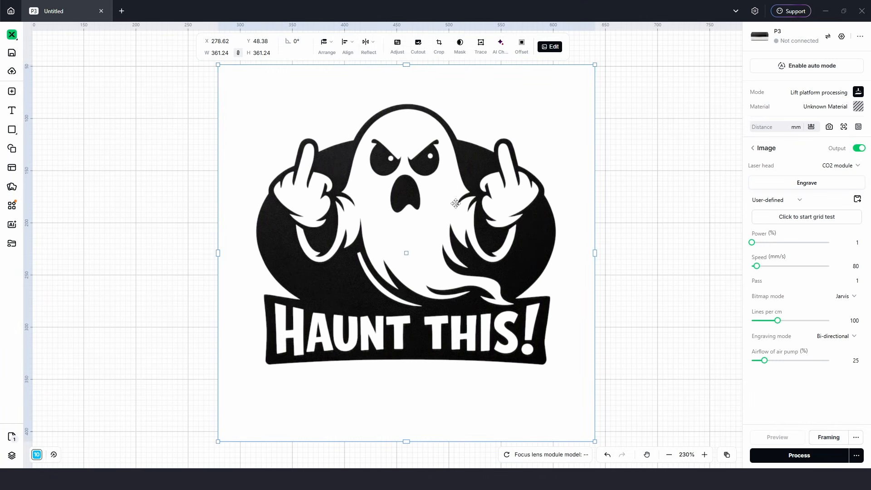
left_click(481, 46)
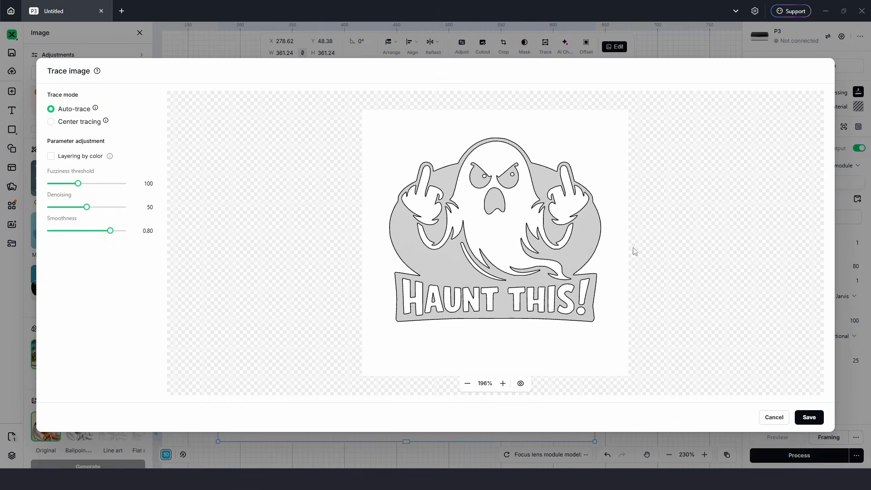
scroll(633, 250, "up", 2)
scroll(651, 259, "up", 2)
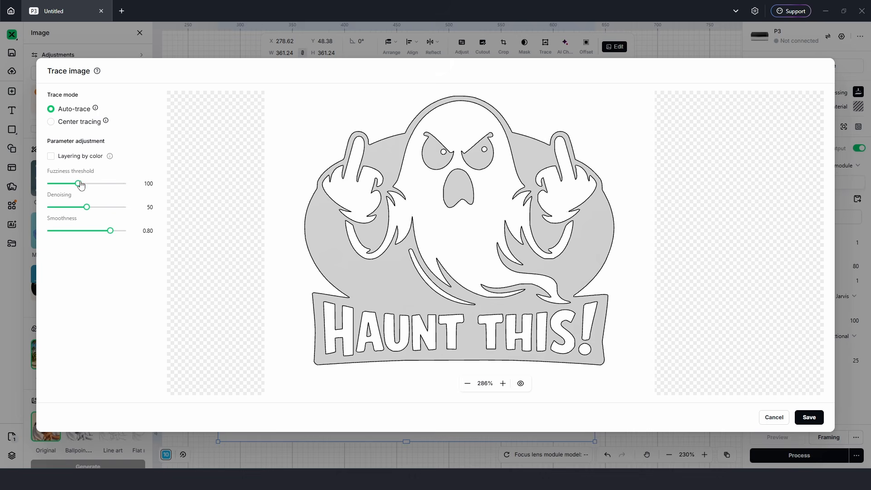
Step: Try different auto-trace parameters on the lettering, ending at fuzziness threshold 63, denoising 82 and smoothness 0.23
left_click_drag(80, 185, 103, 188)
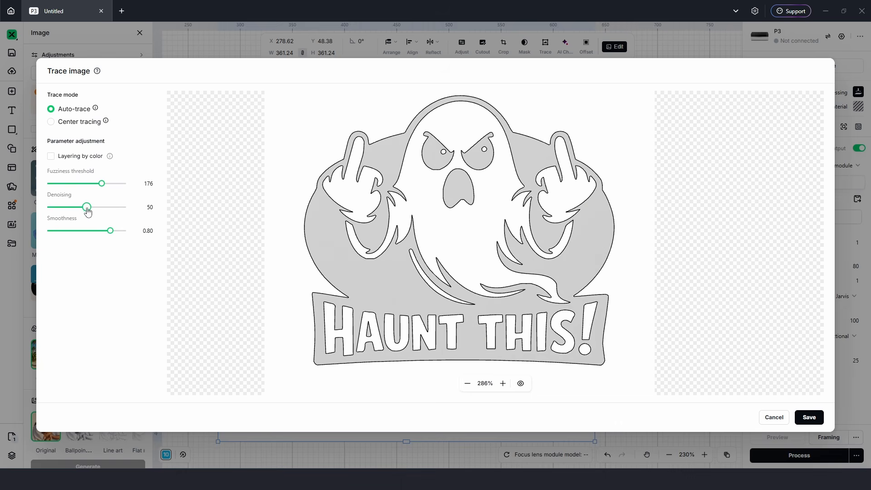
left_click_drag(90, 211, 74, 234)
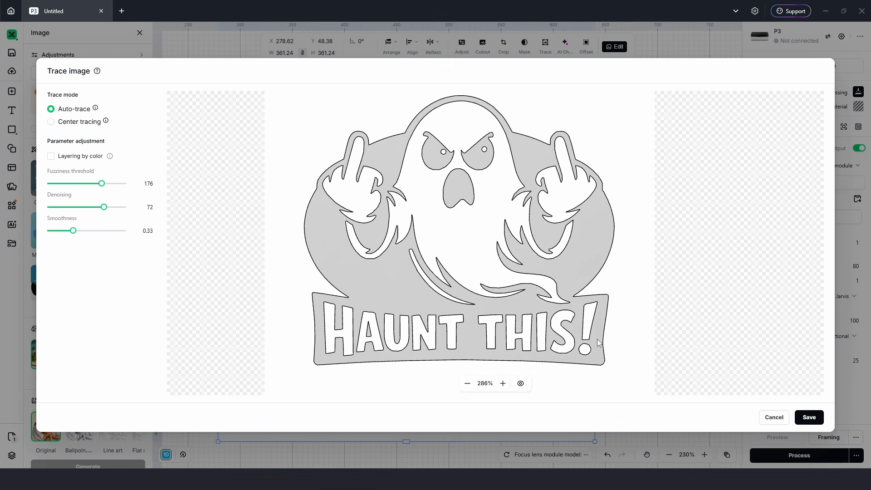
scroll(510, 346, "up", 4)
scroll(313, 328, "up", 4)
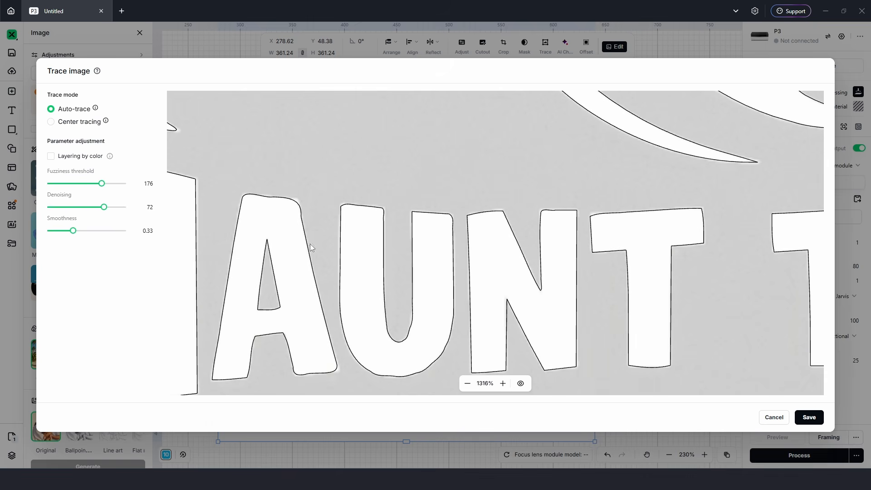
mouse_move(111, 209)
left_mouse_down()
mouse_move(126, 208)
mouse_move(70, 184)
mouse_move(114, 191)
left_mouse_up()
left_click_drag(74, 231, 109, 233)
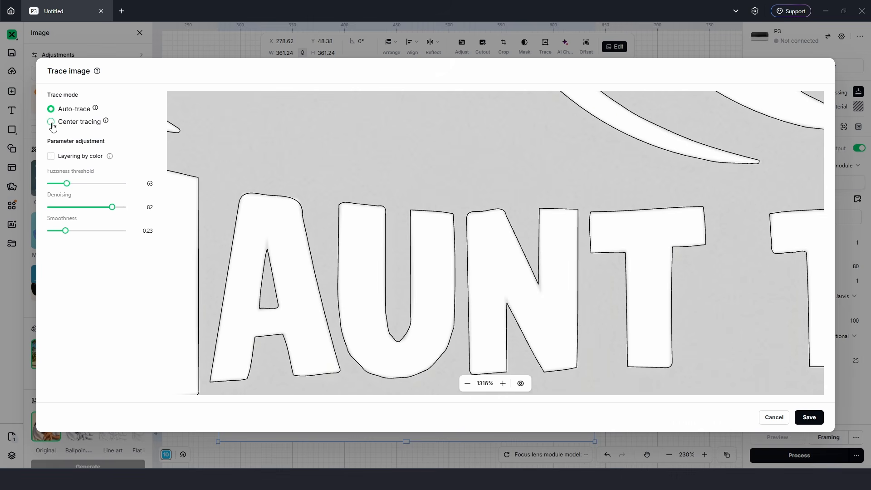
Step: Try the Center tracing mode, examine its lines over the ghost and lettering, and return to Auto-trace
left_click(51, 122)
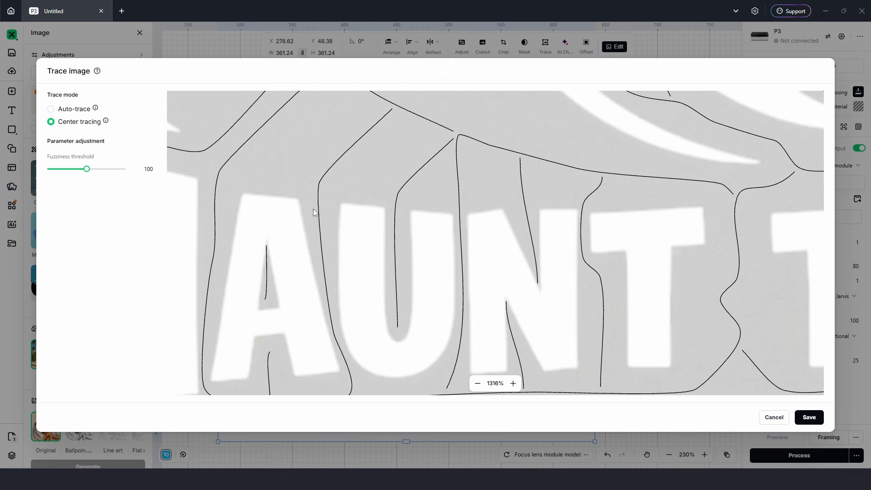
scroll(313, 209, "down", 8)
left_click_drag(337, 179, 329, 269)
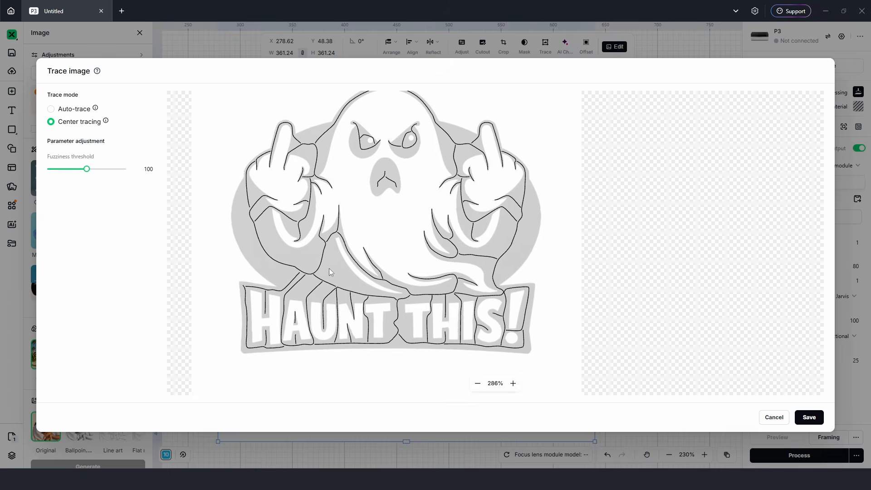
scroll(329, 272, "up", 2)
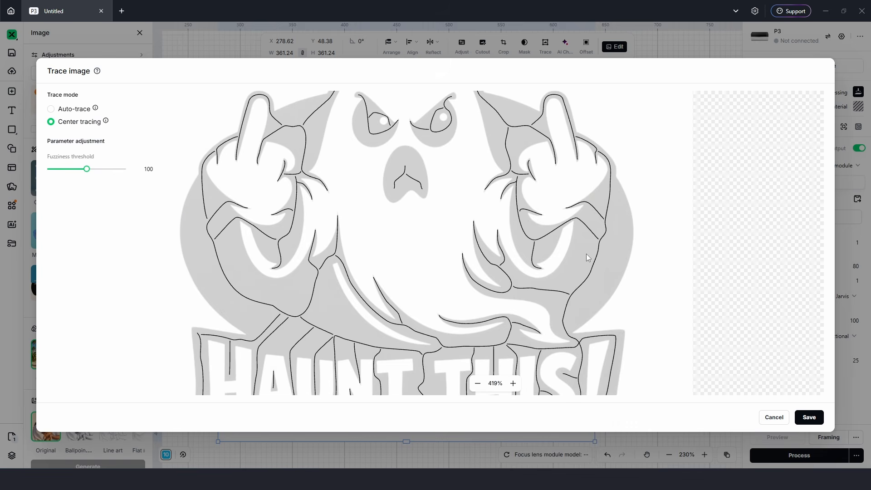
scroll(420, 244, "down", 4)
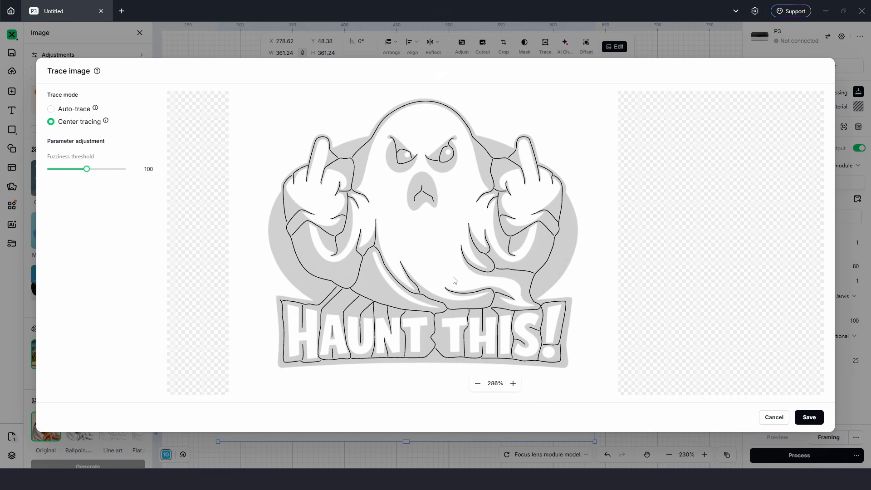
scroll(393, 326, "up", 2)
scroll(392, 325, "up", 1)
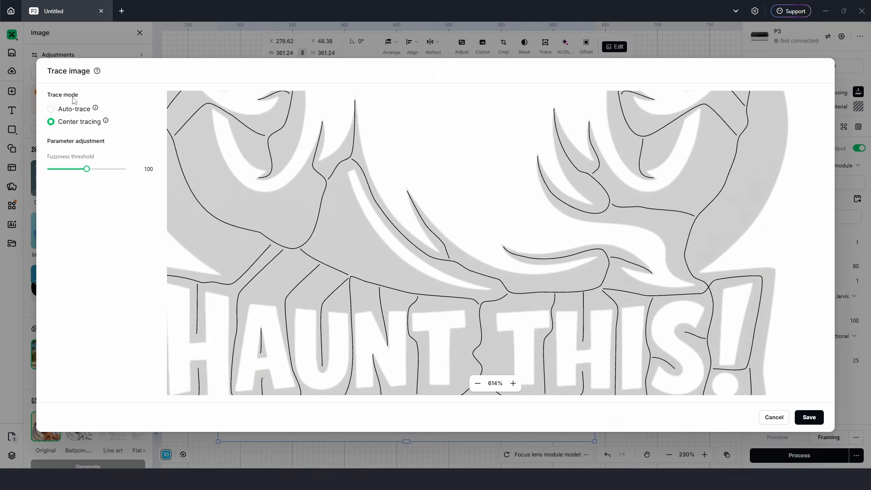
left_click(50, 109)
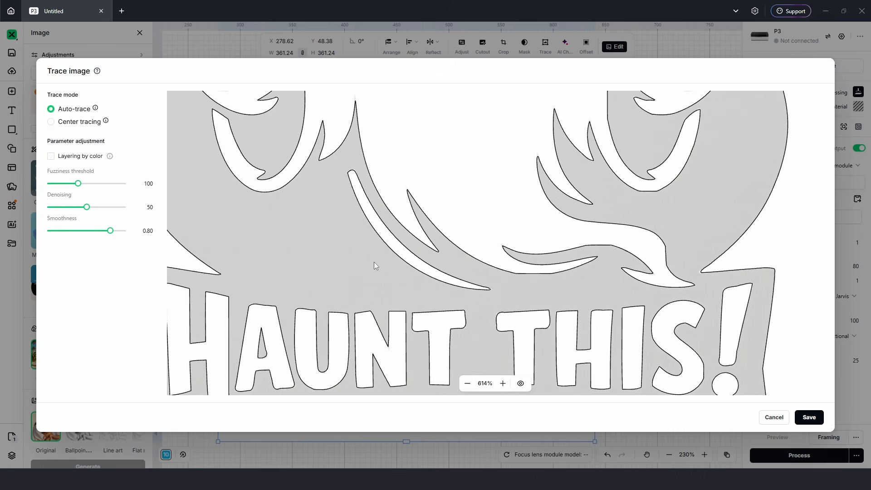
Step: Try layering the trace by color, check the lettering's outlines, and turn the option off again
left_click(50, 156)
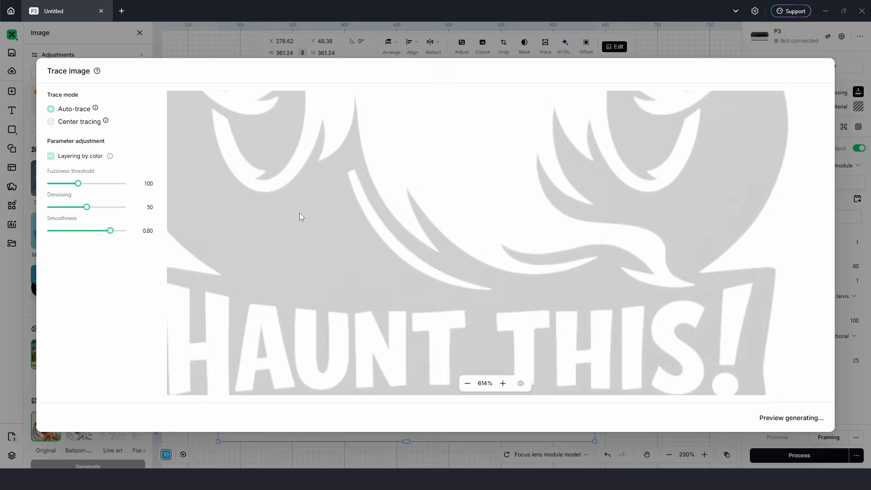
left_click_drag(363, 296, 424, 234)
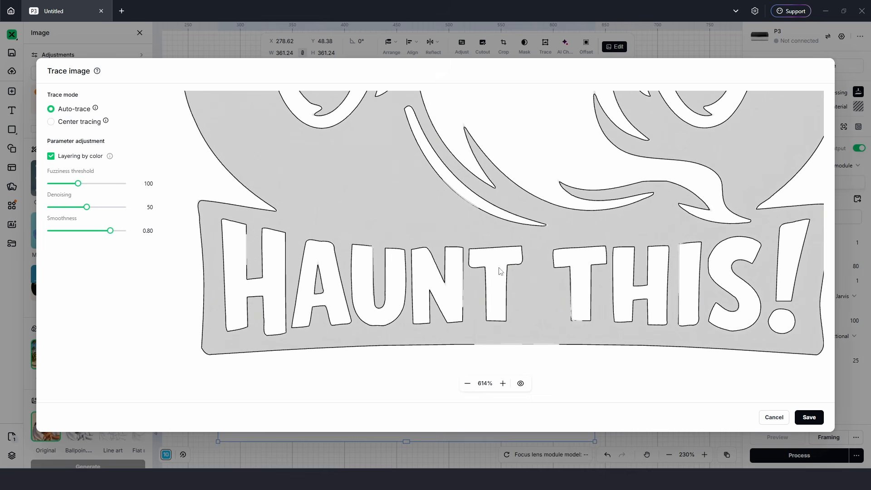
left_click(51, 156)
Step: Set the auto-trace to fuzziness threshold 224, denoising 93 and smoothness 0.28 while checking the lettering's outlines
scroll(336, 305, "up", 5)
left_click_drag(86, 207, 132, 212)
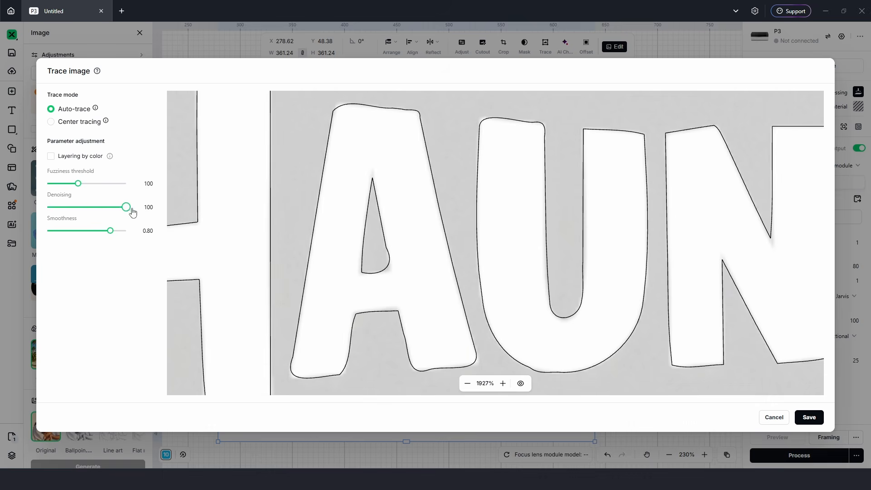
left_click_drag(77, 183, 119, 183)
mouse_move(110, 230)
left_mouse_down()
mouse_move(129, 234)
mouse_move(70, 230)
left_mouse_up()
left_click_drag(127, 208, 117, 186)
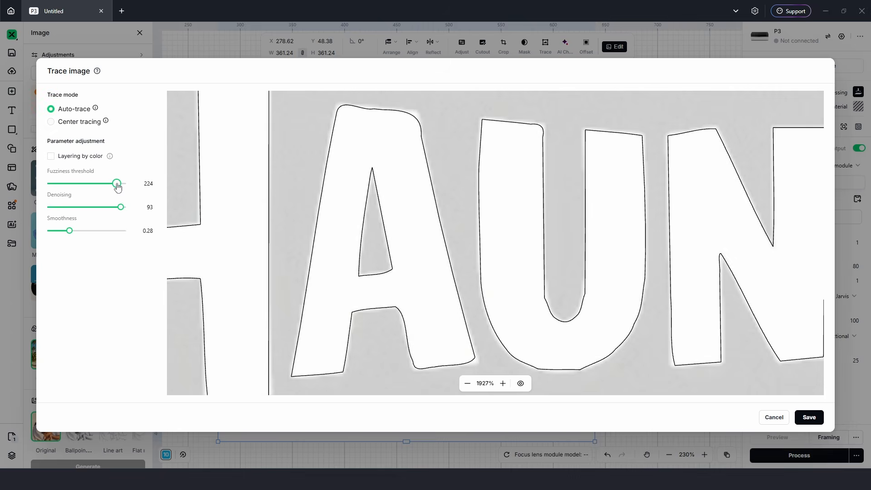
Step: Check the complete traced artwork, save the trace to the canvas and clear the selection
scroll(521, 282, "down", 8)
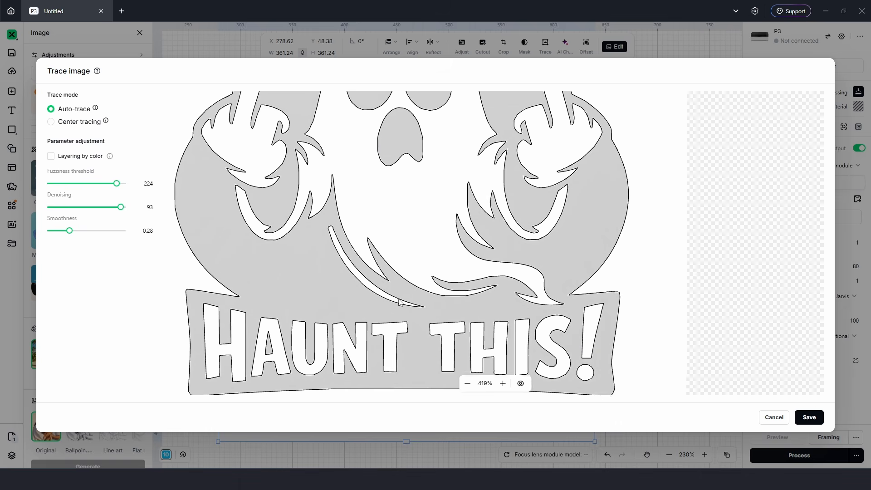
scroll(397, 306, "down", 2)
left_click(808, 417)
left_click(652, 235)
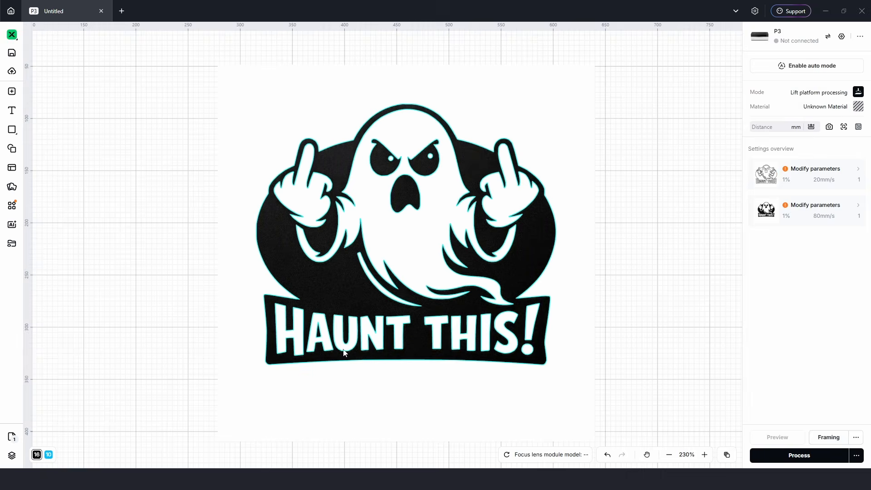
Step: Move the original image sideways off the traced outlines to about X -311.38 and inspect the vector lettering
scroll(397, 218, "down", 5)
left_click_drag(443, 296, 160, 297)
scroll(395, 230, "up", 10)
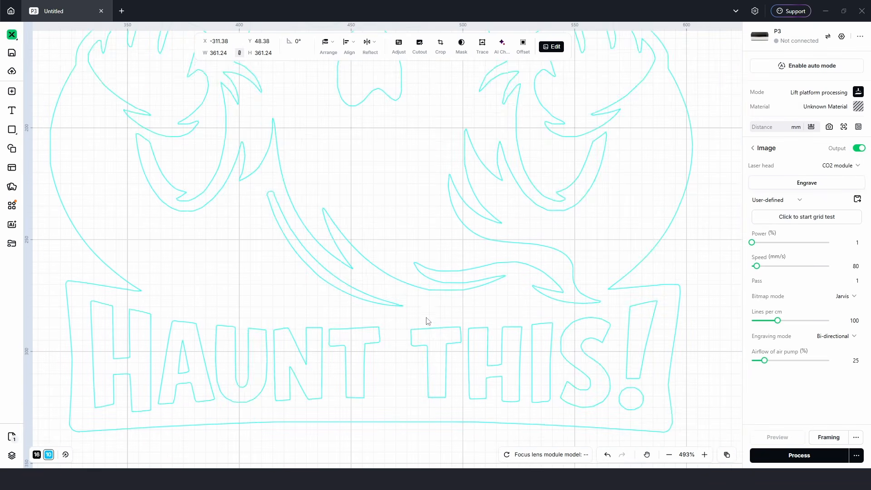
left_click(659, 331)
left_click(330, 390)
scroll(182, 294, "up", 3)
scroll(353, 374, "down", 2)
scroll(430, 337, "down", 3)
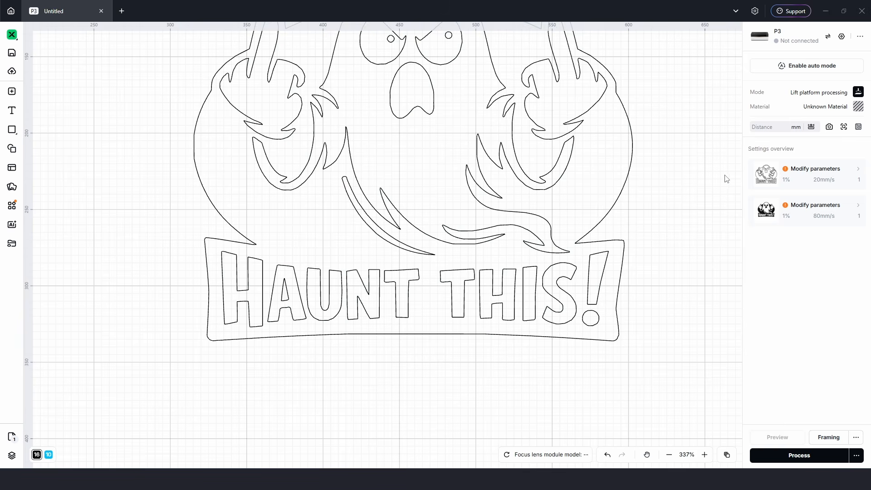
Step: Select the traced compound vector, set its processing type to Engrave and deselect it to view the filled artwork
left_click_drag(664, 166, 603, 125)
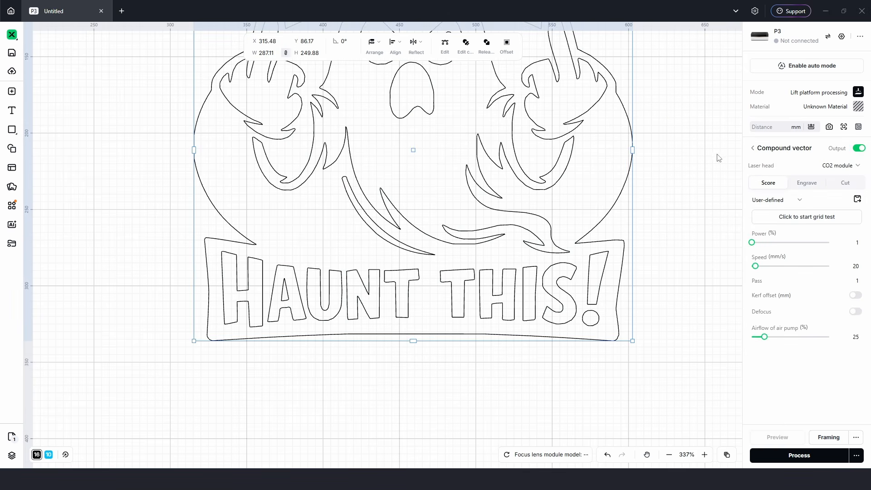
left_click(807, 182)
left_click(634, 213)
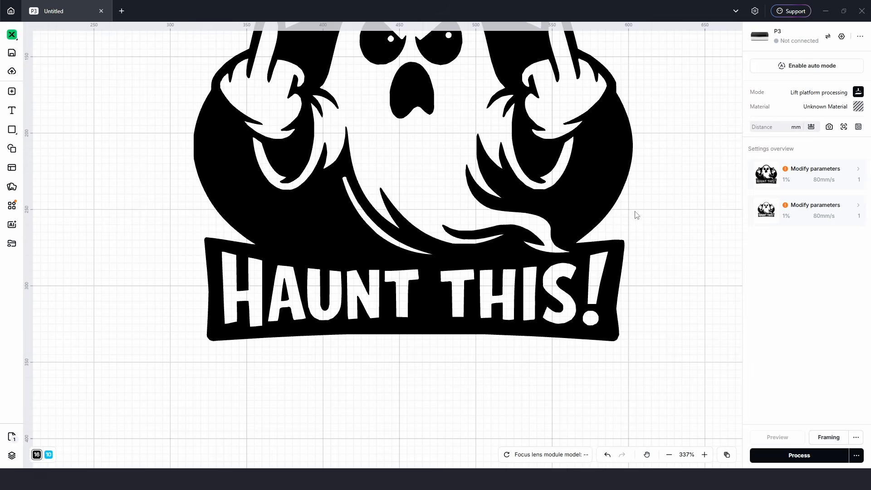
left_click_drag(633, 213, 629, 276)
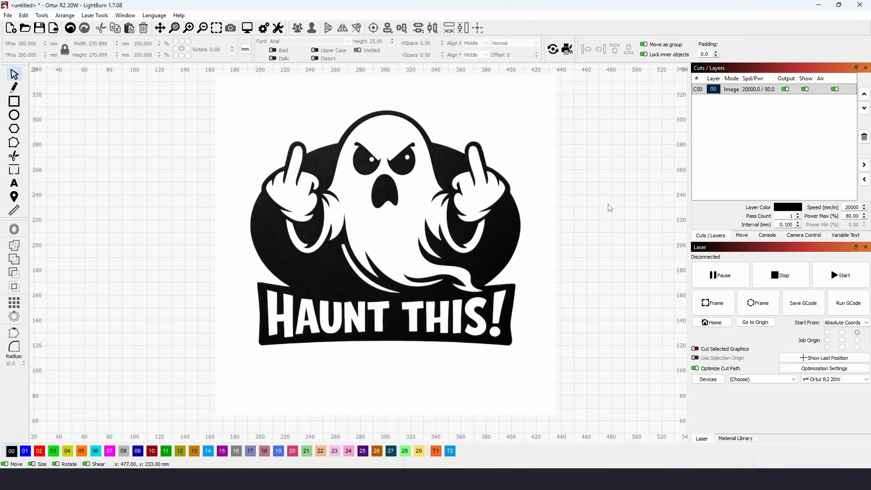
Step: Start an image trace of the ghost picture and enlarge the trace preview window to view the lettering
left_click(518, 212)
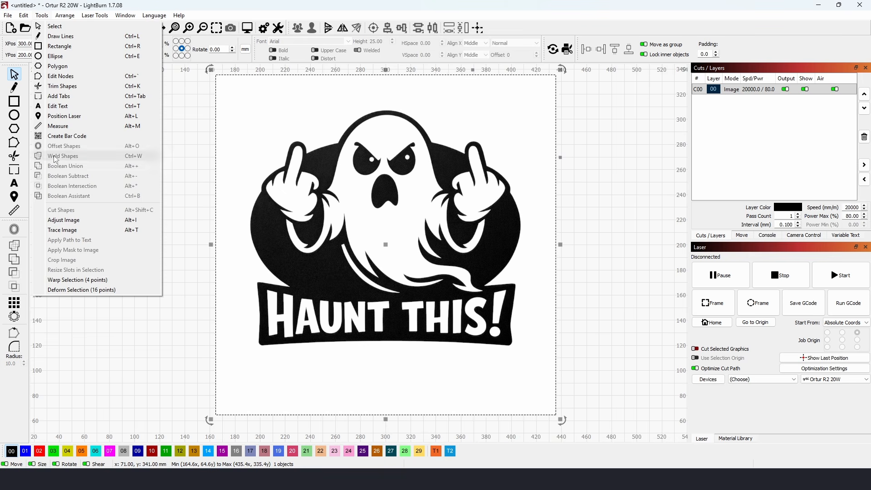
left_click(62, 230)
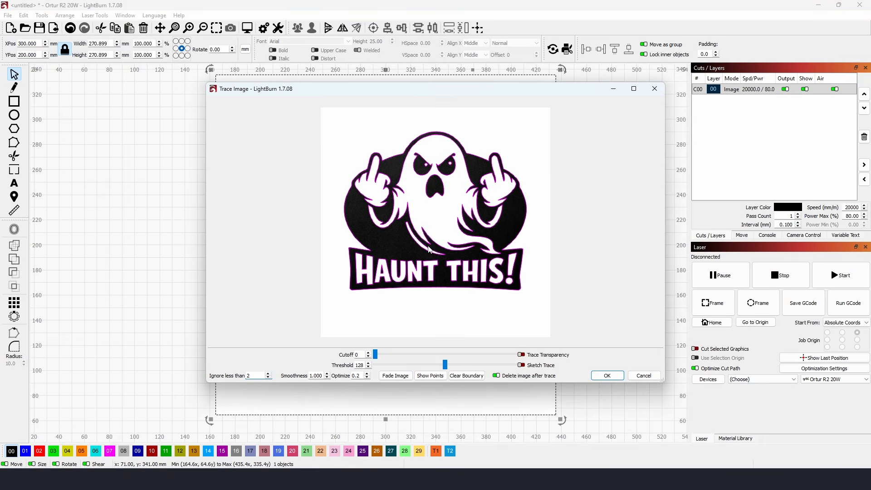
scroll(437, 254, "up", 2)
left_click_drag(665, 382, 715, 439)
scroll(508, 324, "up", 3)
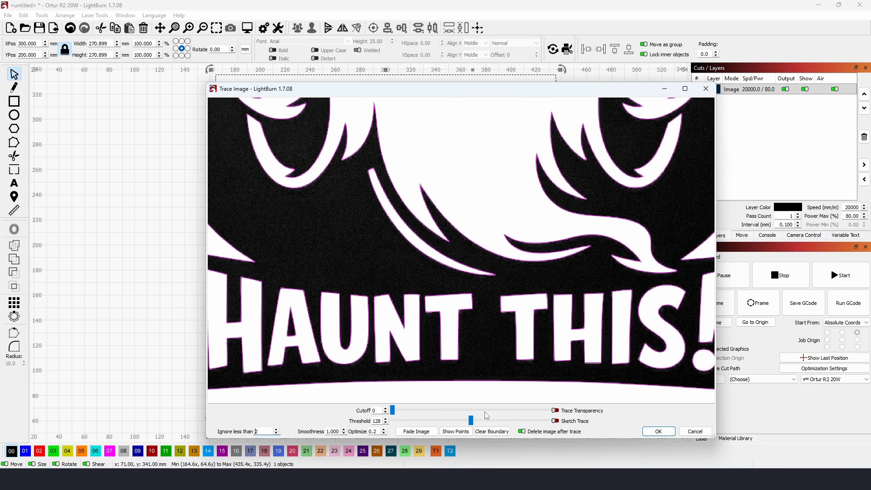
Step: Examine the outlines around the A in HAUNT and set the trace threshold to 198
scroll(311, 306, "up", 4)
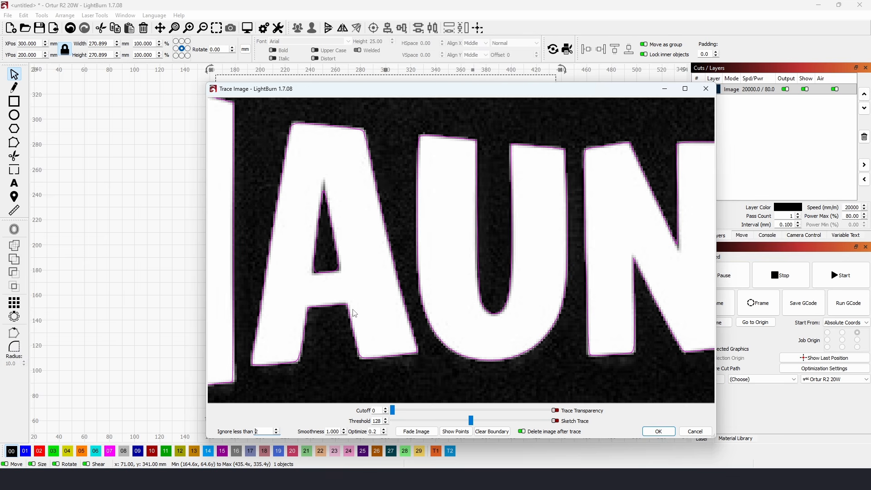
scroll(352, 310, "up", 2)
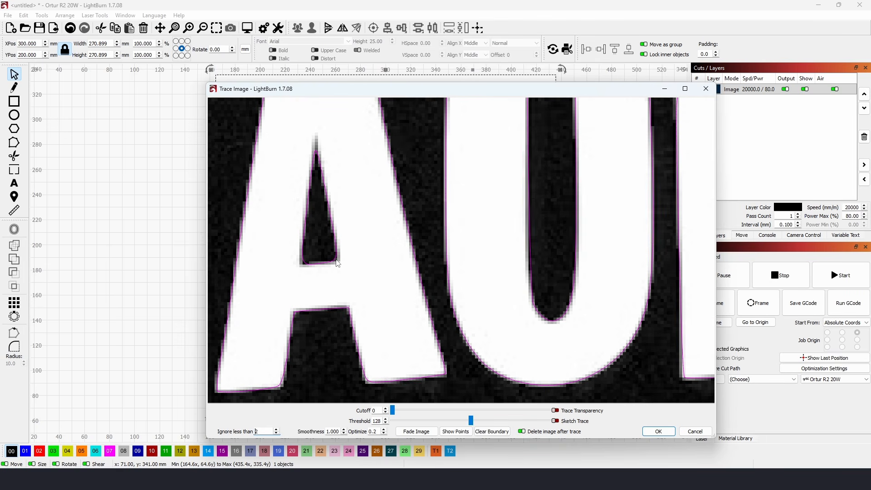
scroll(332, 252, "down", 2)
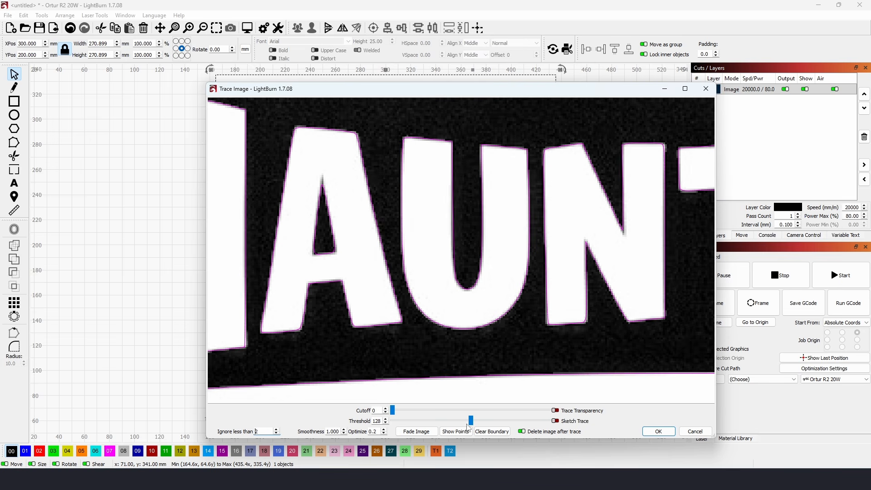
left_click_drag(470, 421, 514, 424)
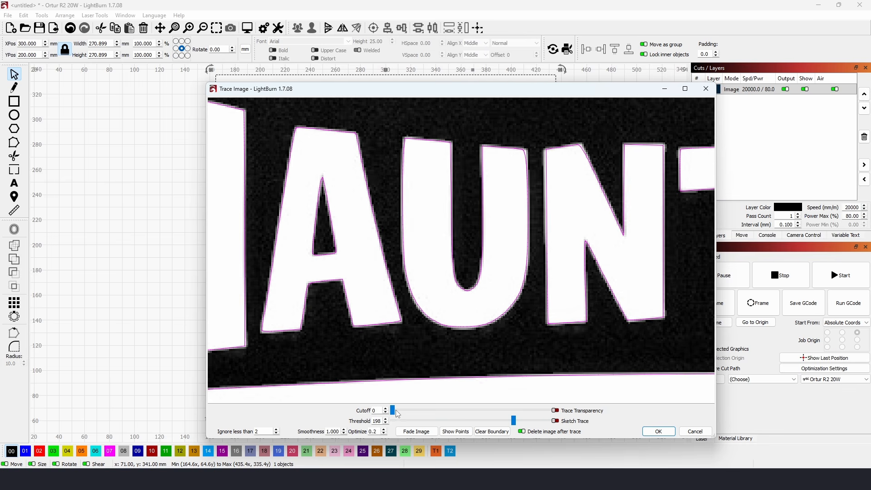
Step: Try a trace cutoff of 63, check the outlines around the lettering and return the cutoff to 0
left_click_drag(393, 410, 405, 413)
scroll(400, 240, "down", 3)
left_click_drag(399, 226, 399, 328)
scroll(391, 263, "down", 2)
left_click_drag(402, 410, 431, 413)
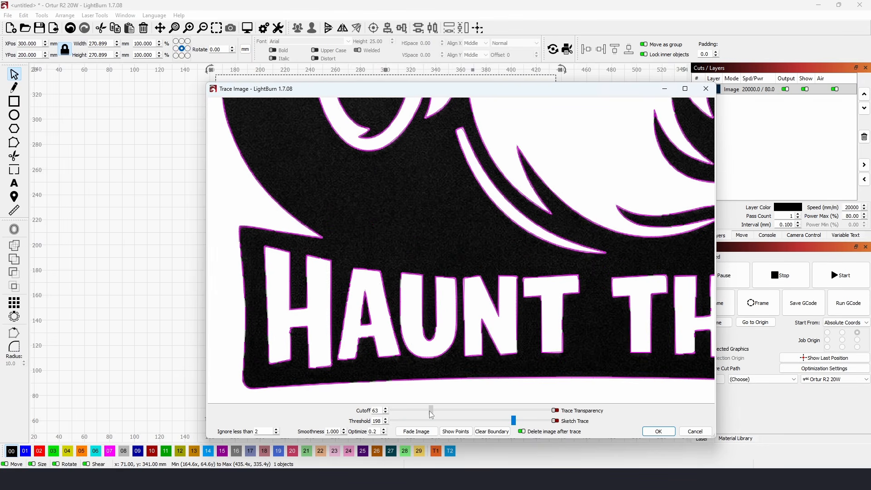
scroll(361, 338, "up", 5)
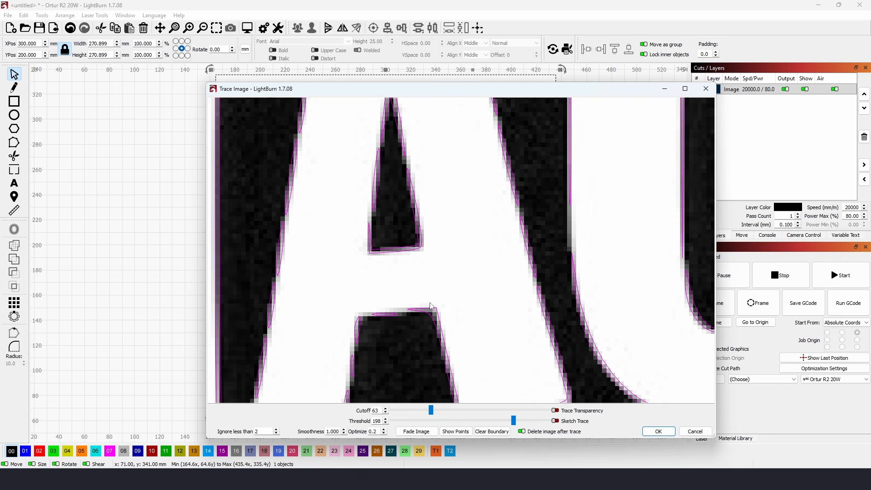
left_click_drag(431, 410, 373, 411)
scroll(399, 318, "down", 3)
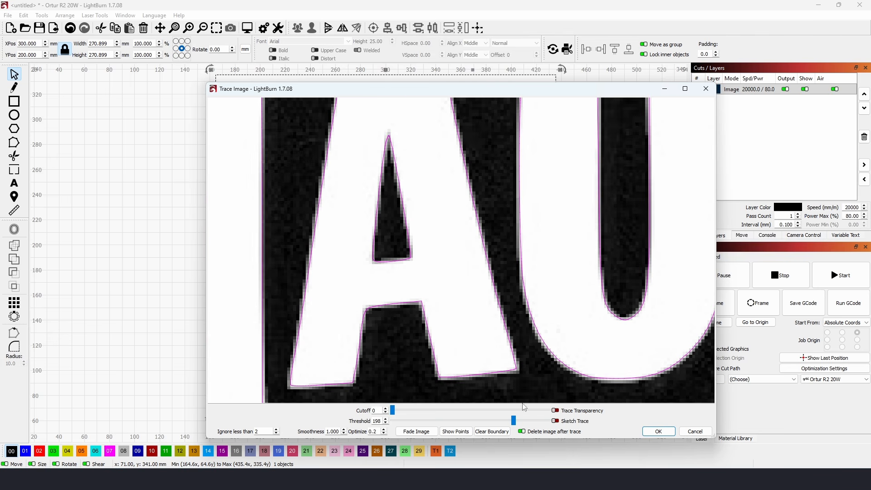
Step: Set the trace threshold to 176 and check how the outlines follow the HAUNT lettering
scroll(447, 272, "down", 1)
scroll(439, 234, "down", 5)
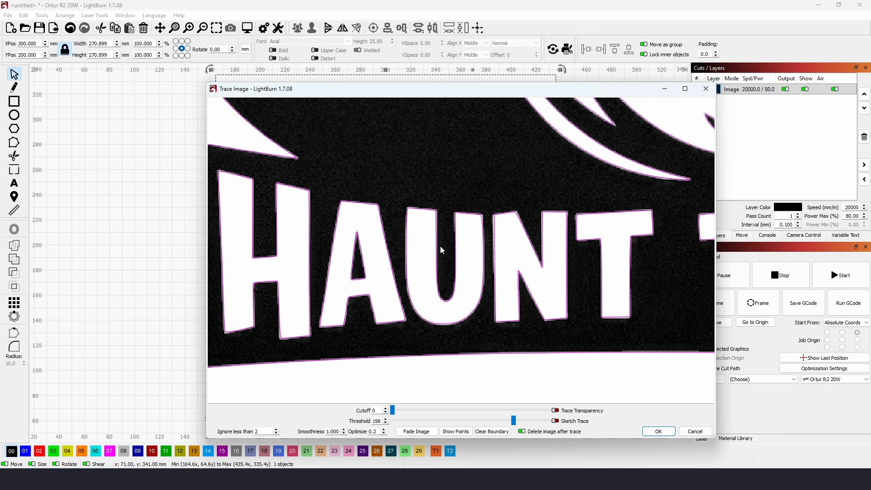
scroll(434, 292, "up", 2)
mouse_move(512, 420)
left_mouse_down()
mouse_move(488, 420)
mouse_move(500, 420)
left_mouse_up()
scroll(487, 268, "down", 3)
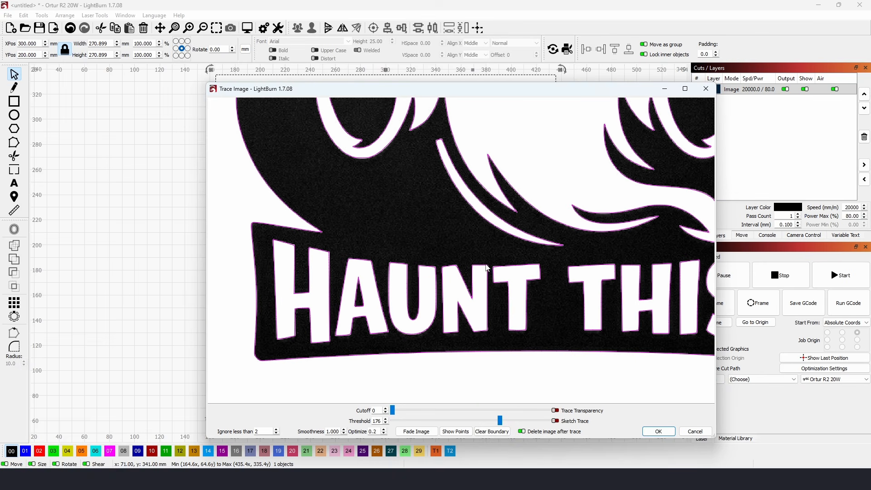
scroll(340, 301, "up", 4)
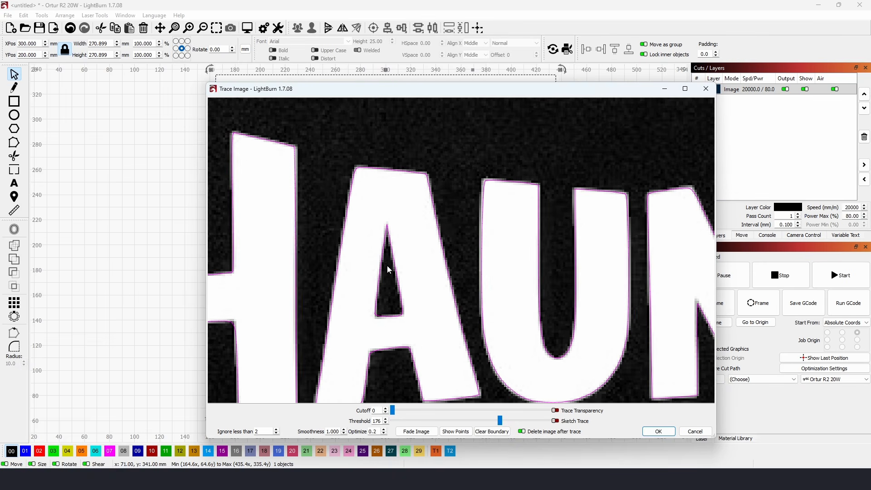
scroll(515, 294, "down", 3)
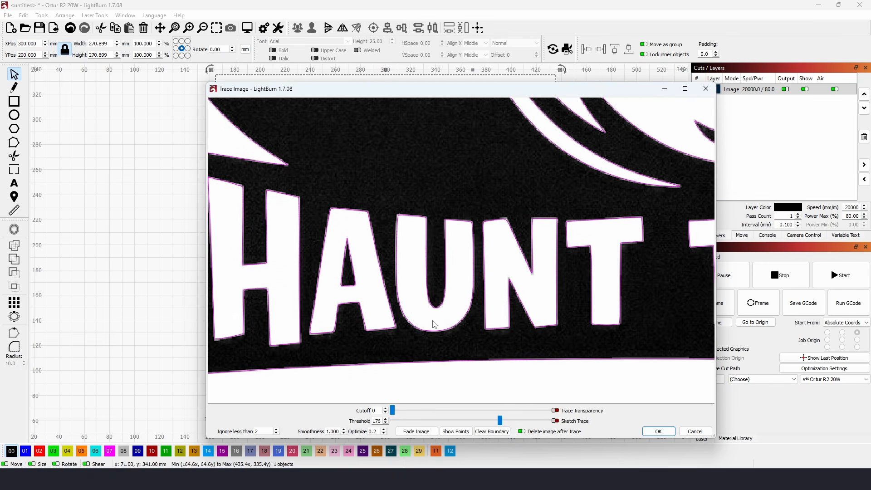
Step: Check the complete ghost artwork in the preview and apply the trace, deleting the source image
scroll(453, 331, "down", 8)
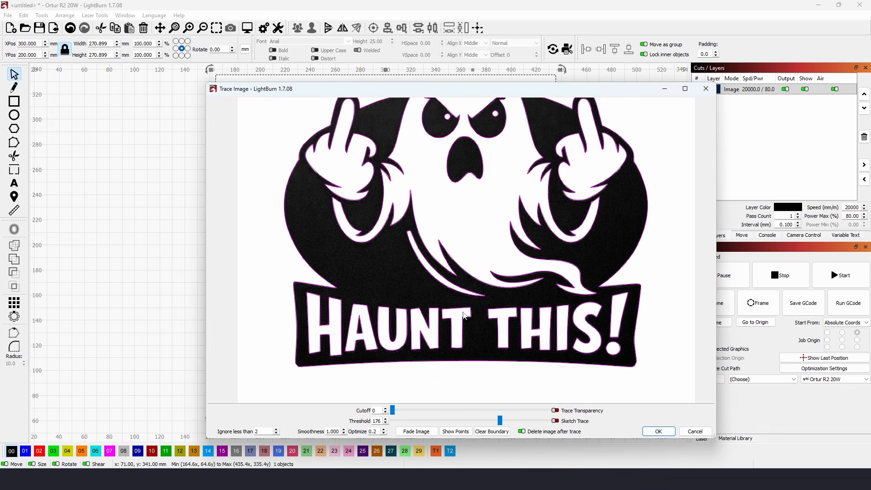
left_click_drag(467, 339, 476, 311)
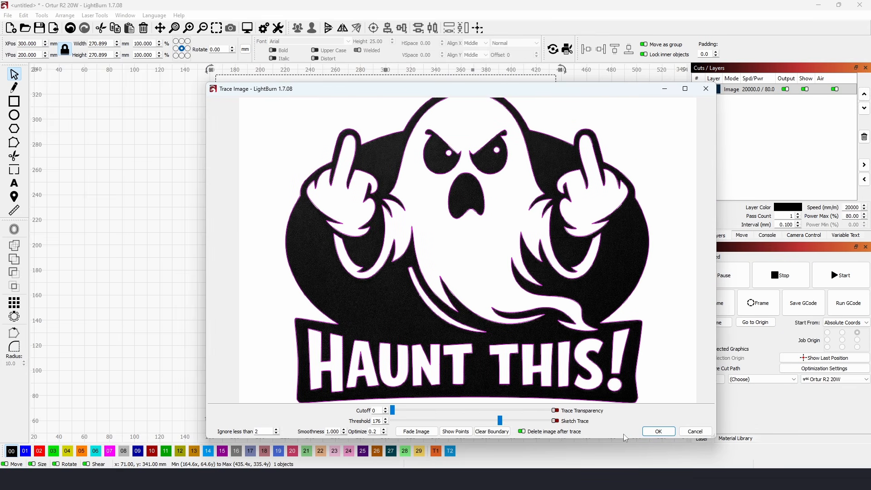
left_click(657, 432)
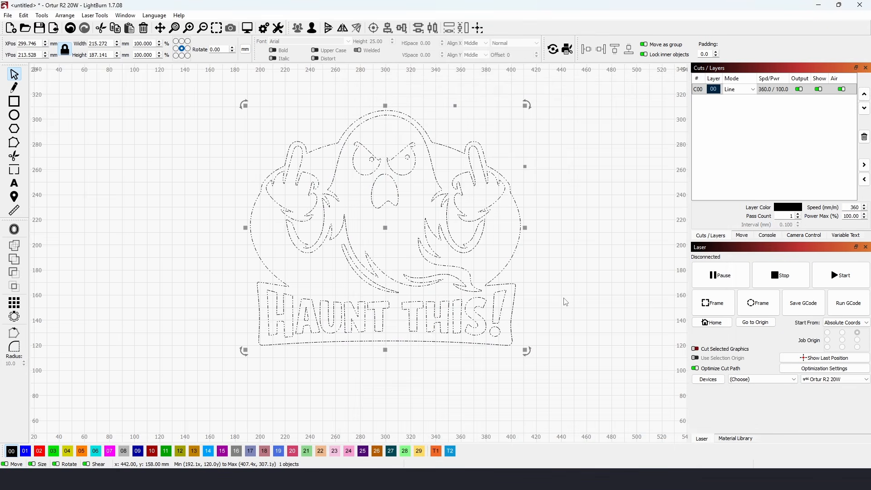
Step: Deselect the traced artwork and inspect the vector outlines of the HAUNT lettering
left_click(659, 221)
scroll(395, 232, "up", 2)
scroll(326, 352, "up", 3)
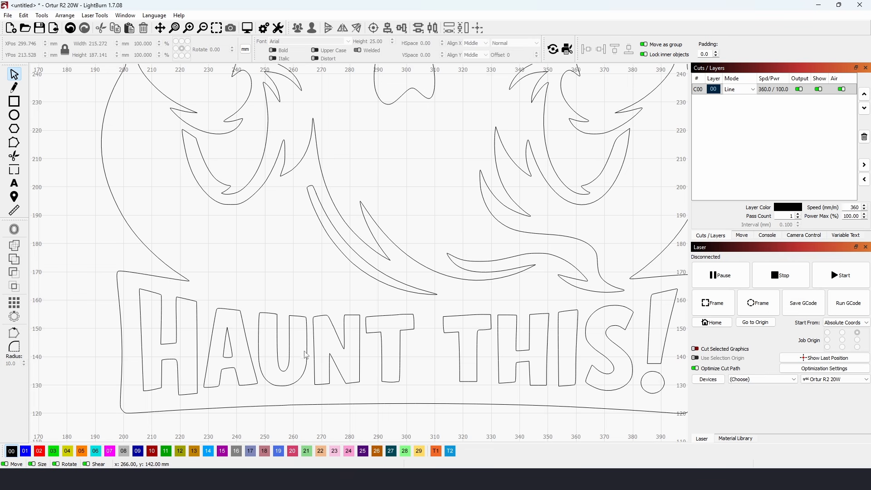
scroll(259, 360, "up", 2)
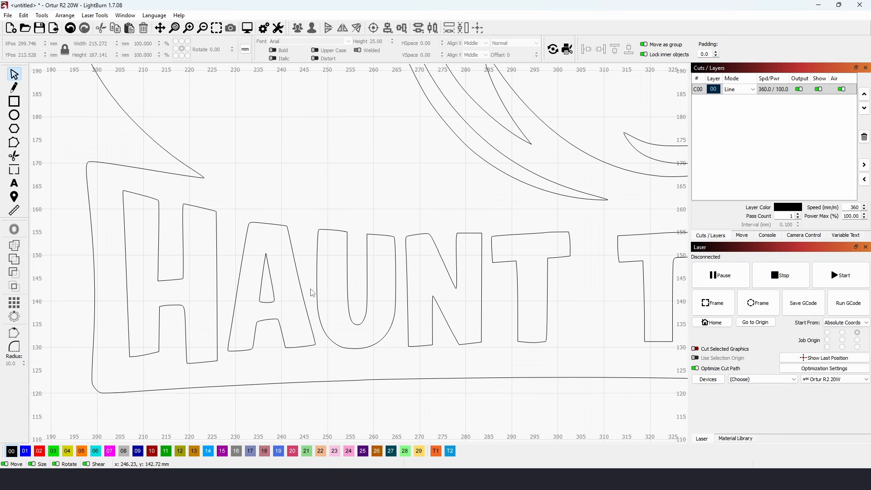
scroll(253, 333, "down", 5)
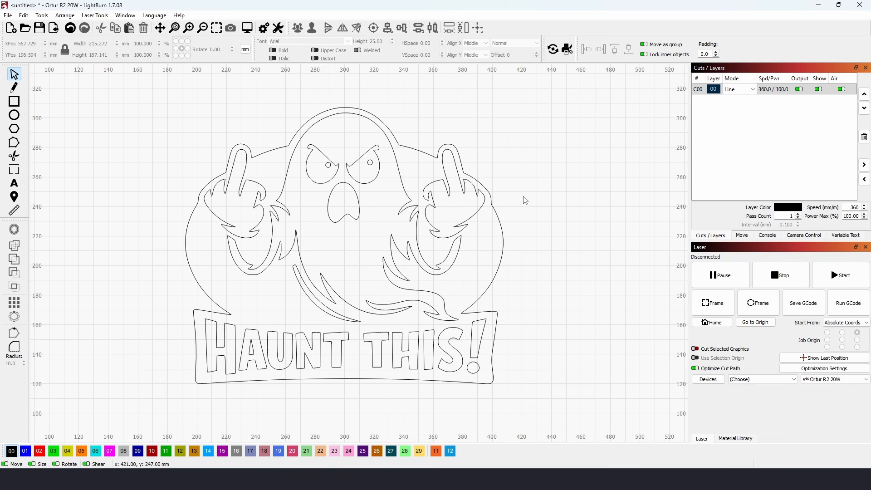
Step: Duplicate the whole traced artwork and place the copy beside the original at about X 64.8, Y 214.8 mm
scroll(483, 175, "down", 2)
left_click_drag(243, 106, 599, 394)
left_click_drag(375, 312, 507, 327)
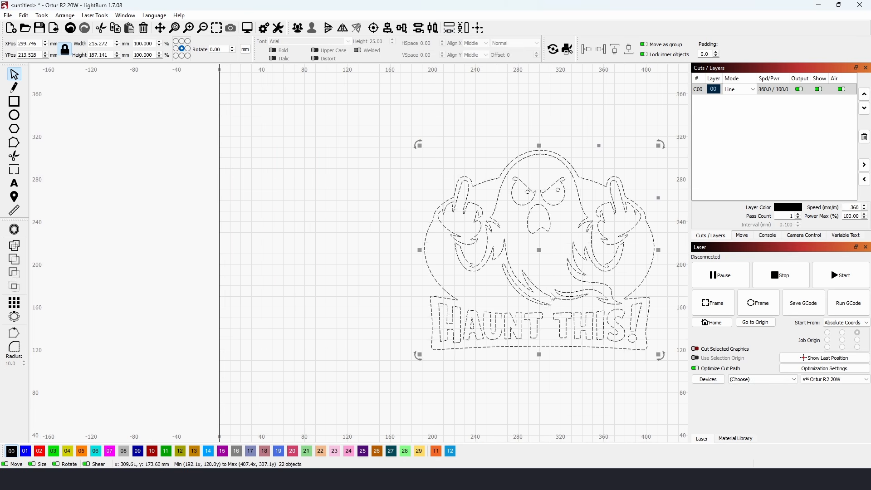
key("ctrl+c")
key("ctrl+v")
left_click_drag(670, 316, 336, 252)
left_click_drag(403, 164, 363, 147)
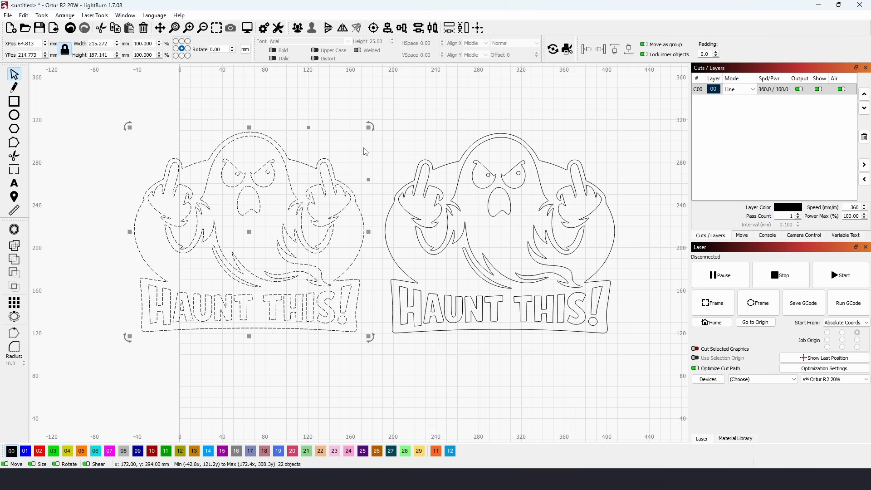
Step: Delete the outer border outline from the copied artwork, keeping the ghost, hands and lettering
left_click(366, 151)
left_click(360, 208)
key("Delete")
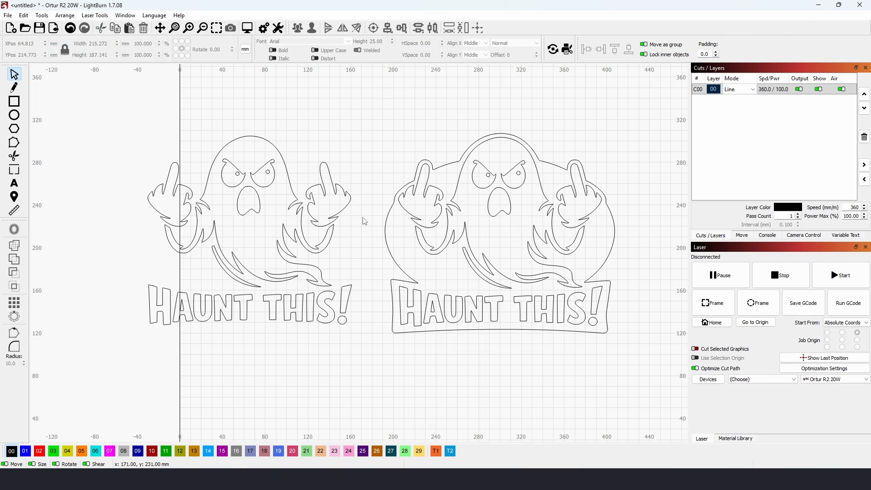
Step: Assign the original artwork's inner shapes, excluding the outer border, to red layer 02 and clear the selection
left_click_drag(637, 360, 393, 103)
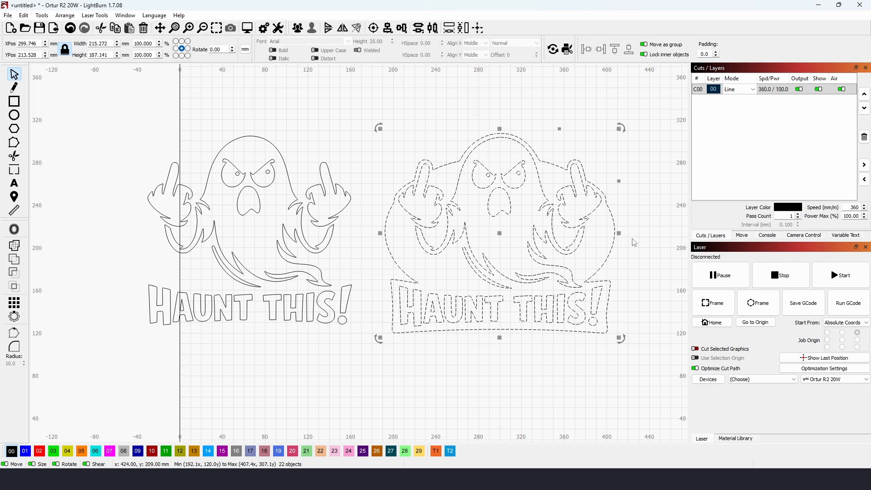
left_click(612, 248, "ctrl")
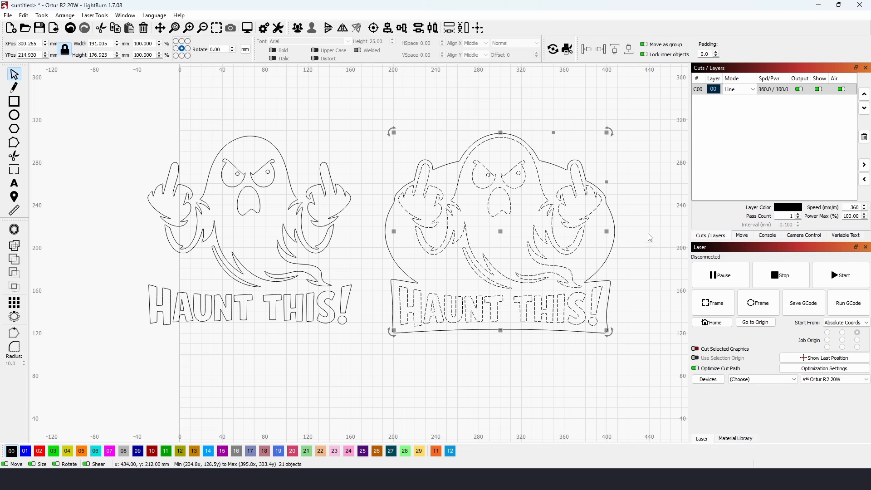
left_click(39, 451)
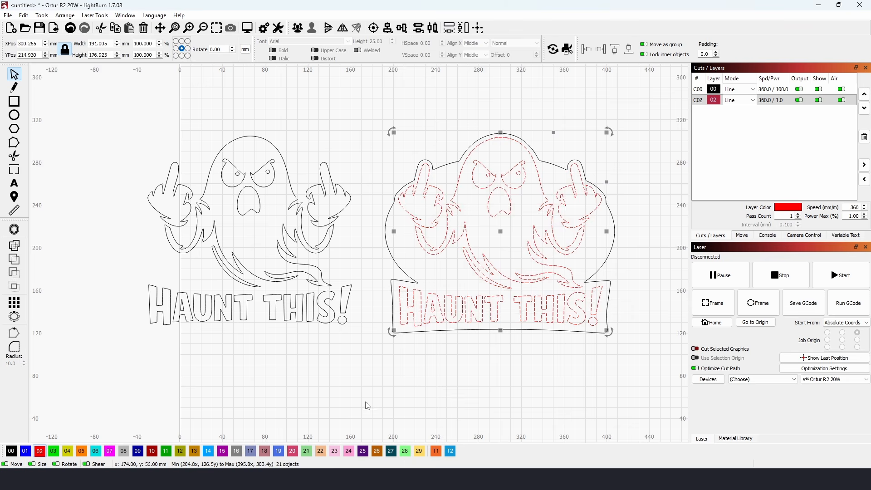
key("Escape")
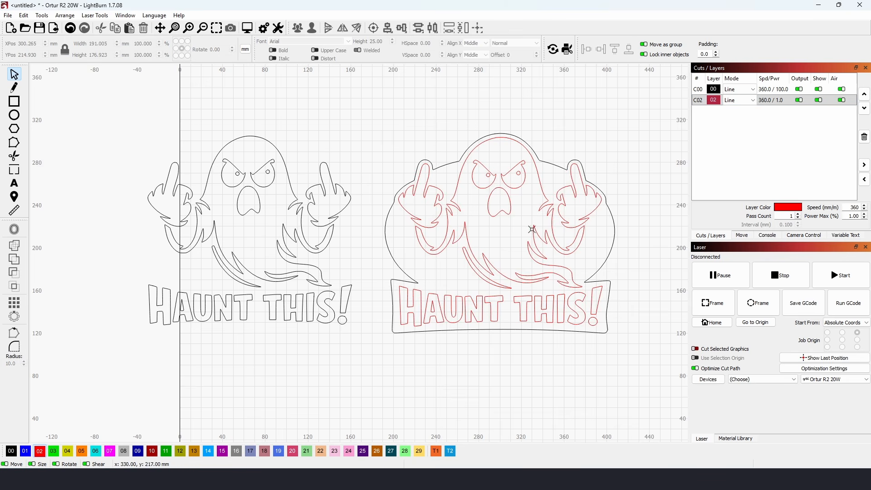
scroll(532, 229, "up", 1)
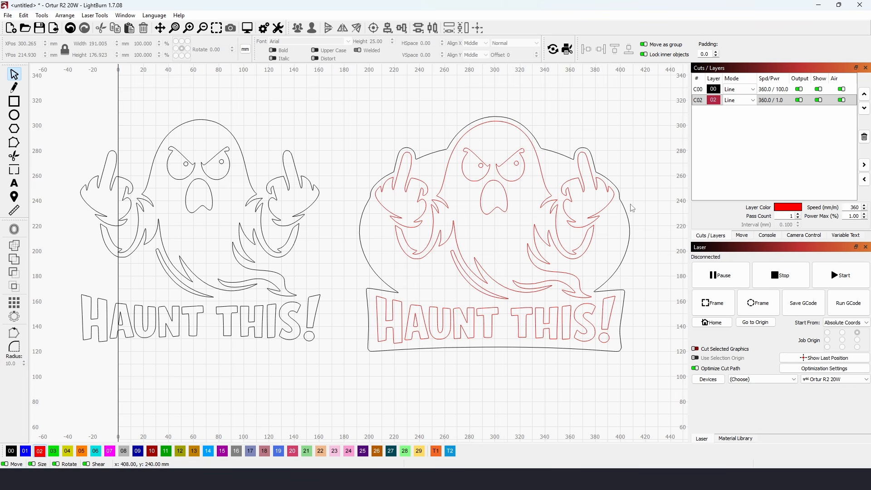